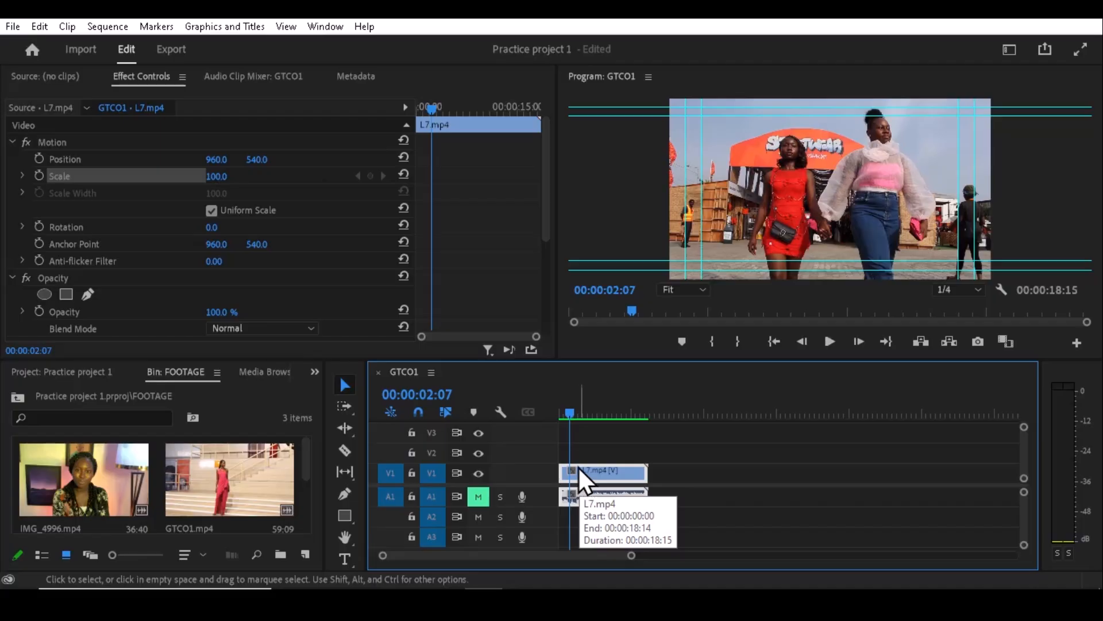
Start a Scale animation on the L7.mp4 clip with a keyframe of 100 at 00:00:00:00
click(128, 77)
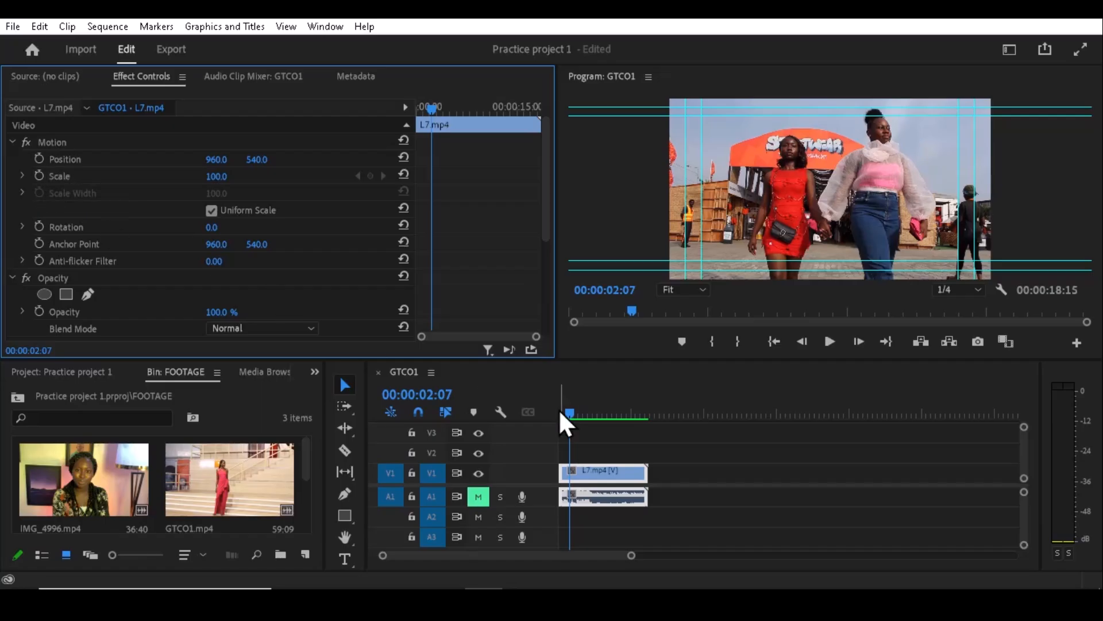
drag(570, 413, 556, 414)
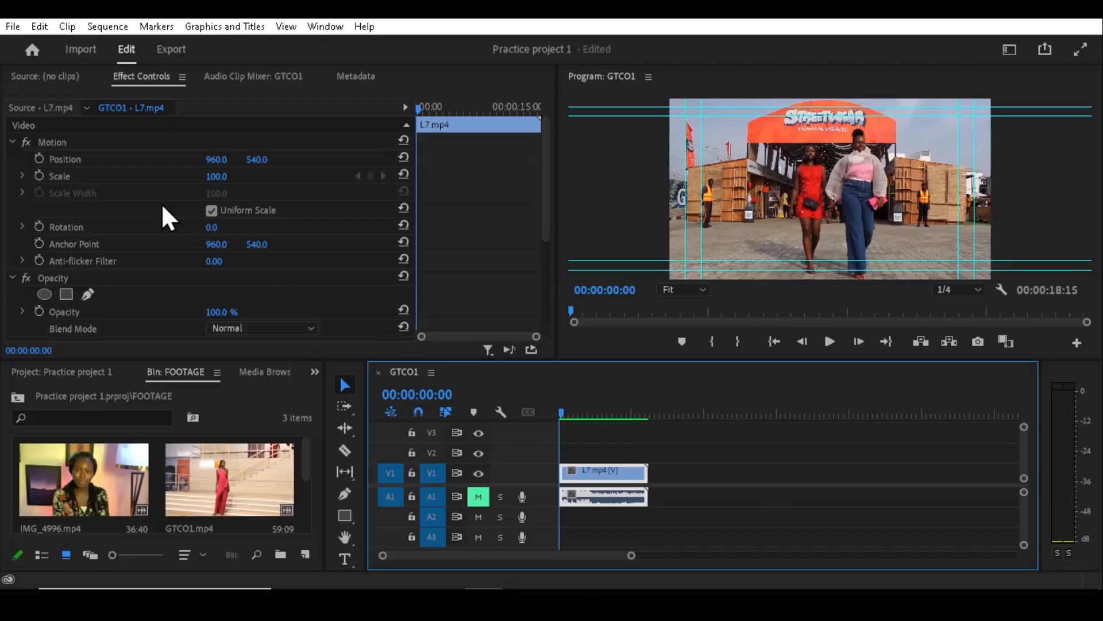
click(38, 173)
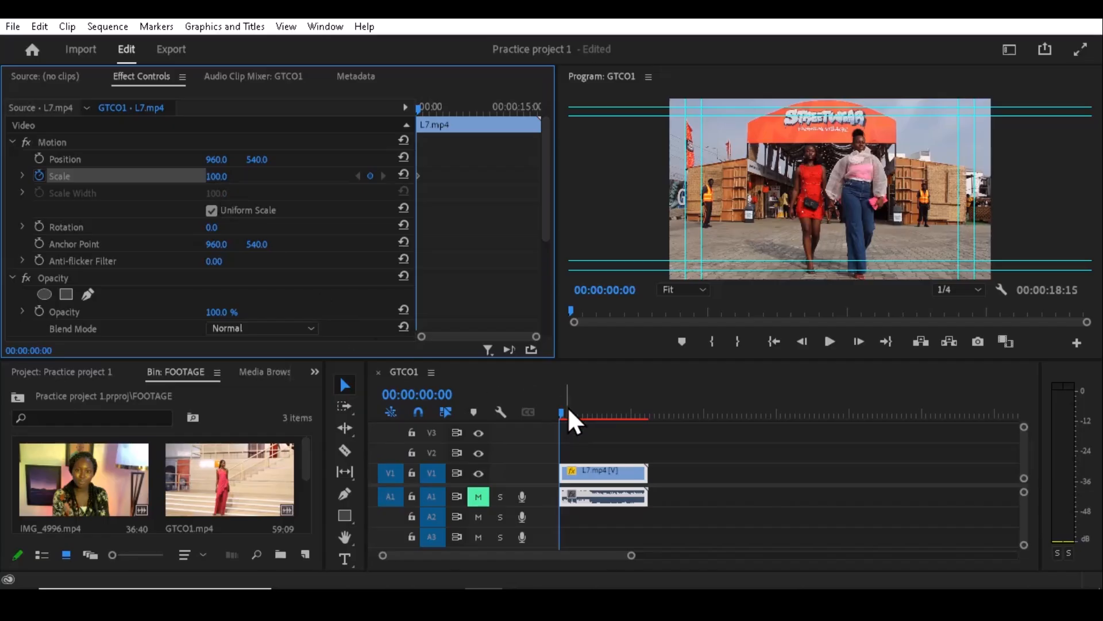
Add a second Scale keyframe of 137 to the clip at 00:00:04:00
drag(561, 414, 571, 416)
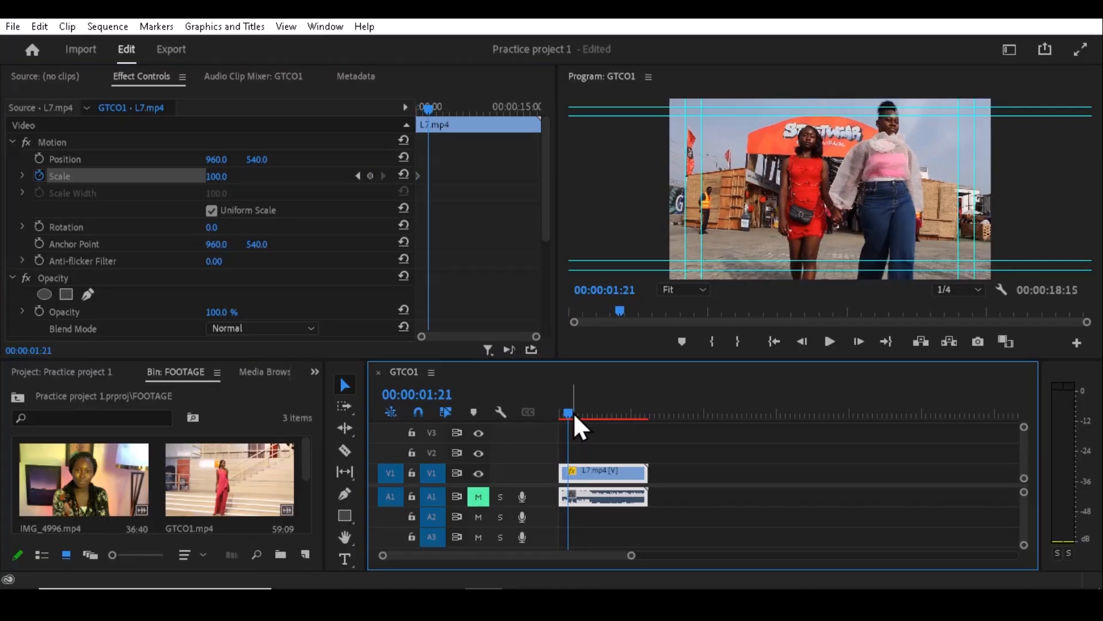
drag(575, 415, 582, 416)
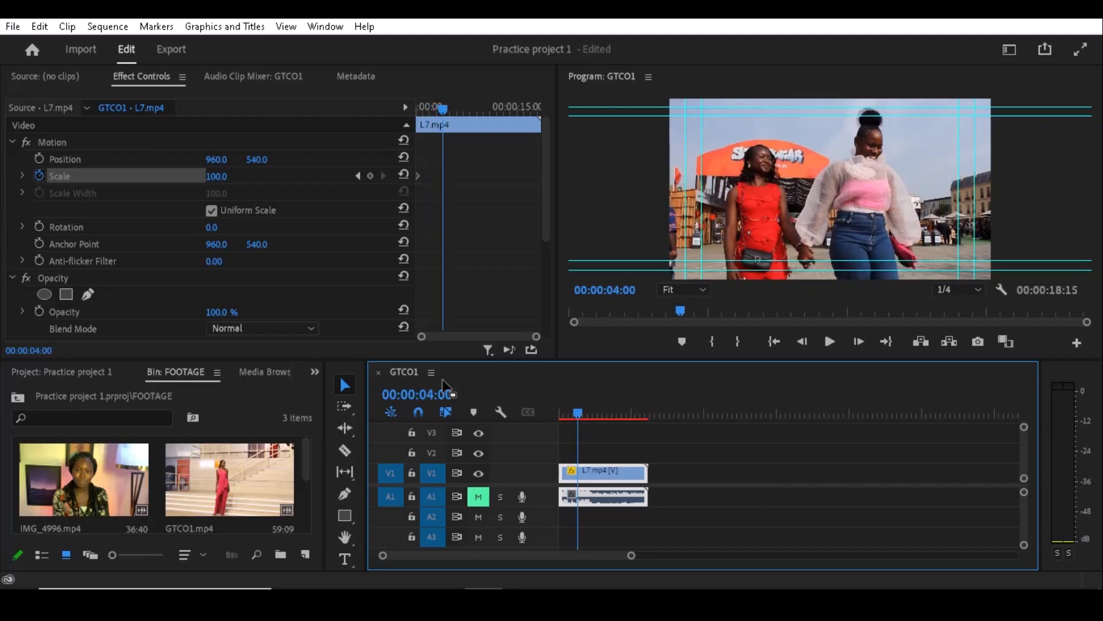
click(214, 177)
drag(214, 177, 230, 178)
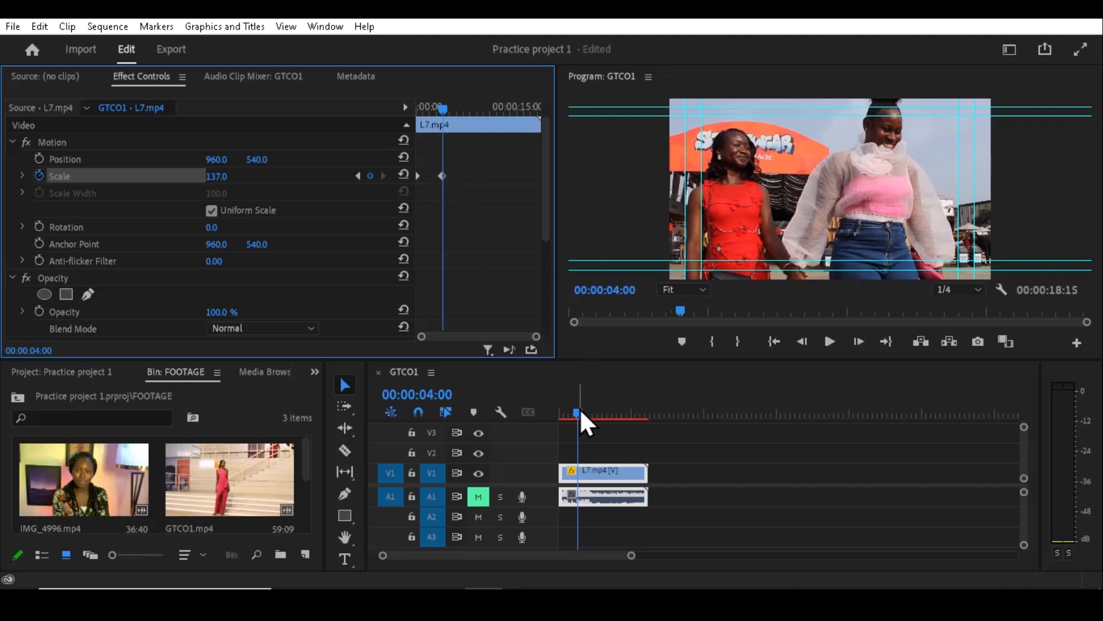
Play the sequence from the beginning to preview the zoom-in
drag(581, 412, 562, 413)
key(space)
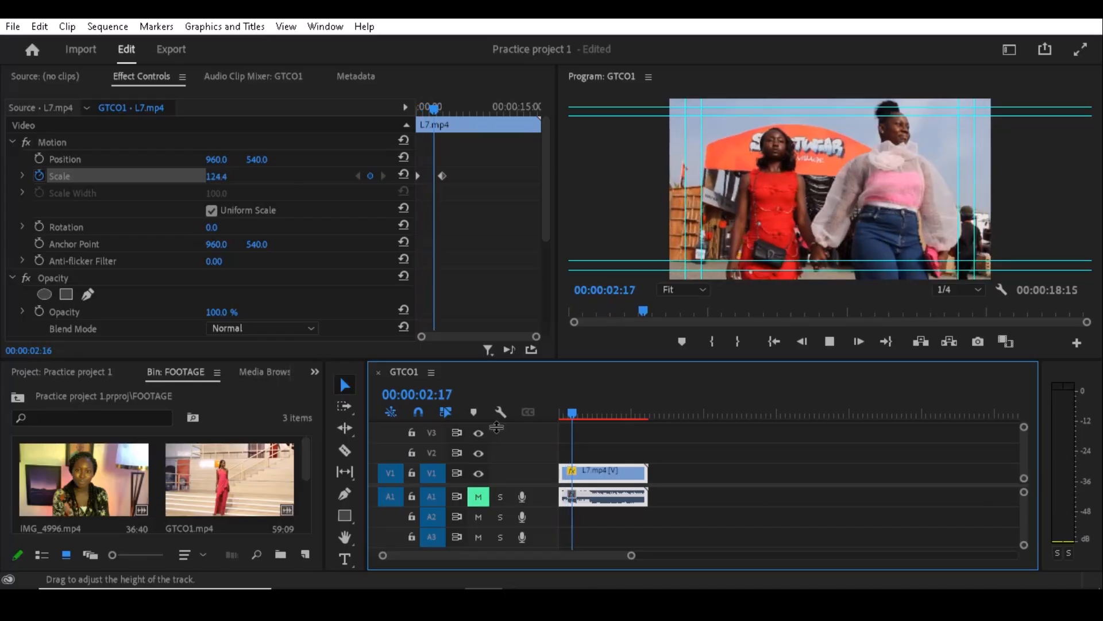
key(space)
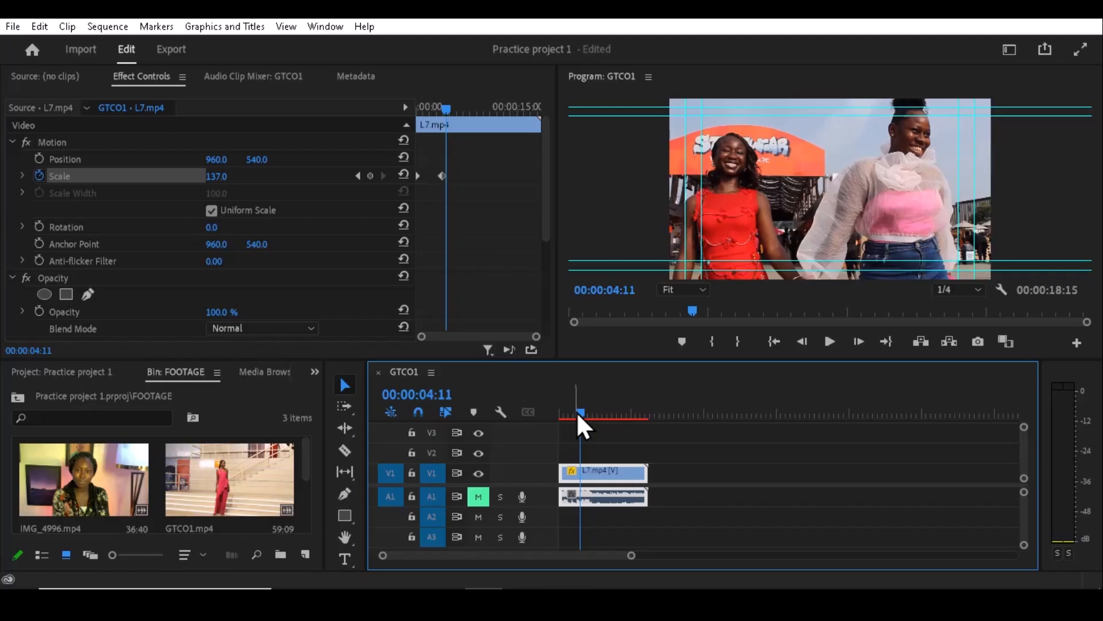
Undo the zoom-in keyframe and add a Scale keyframe of 65 at 00:00:05:00 instead
key(ctrl+z)
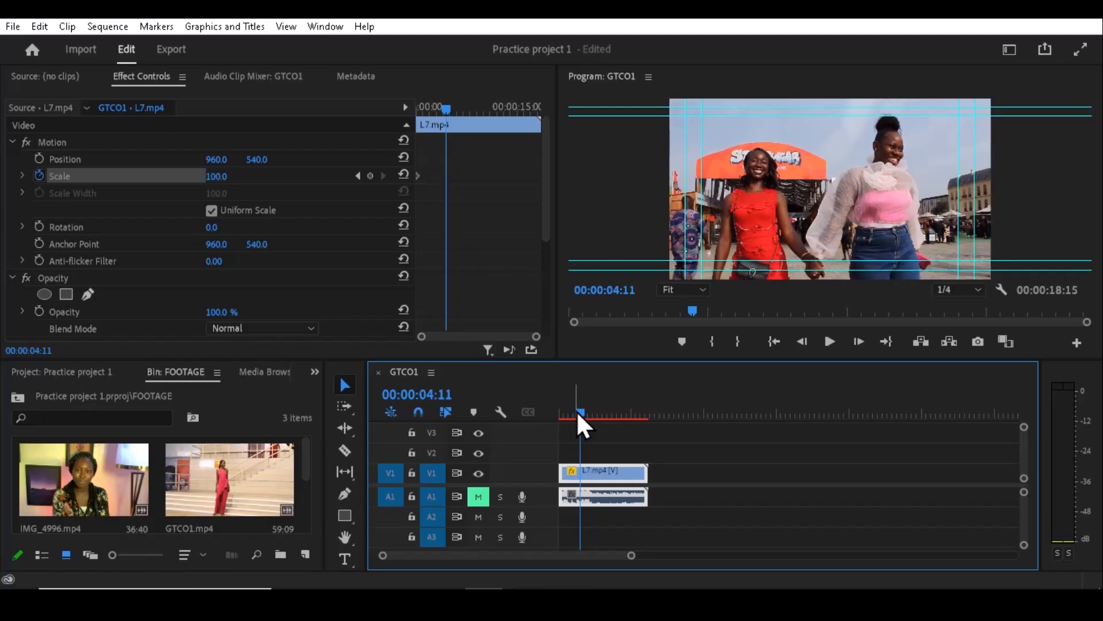
mouse_move(581, 412)
mouse_down()
mouse_move(562, 414)
mouse_move(586, 415)
mouse_up()
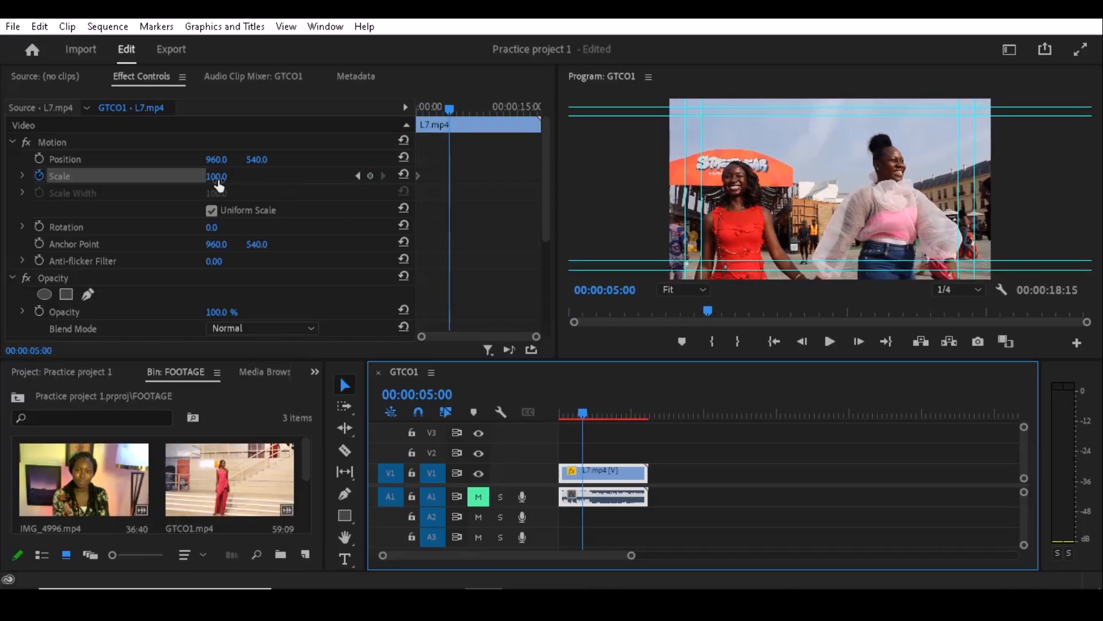
drag(222, 182, 172, 179)
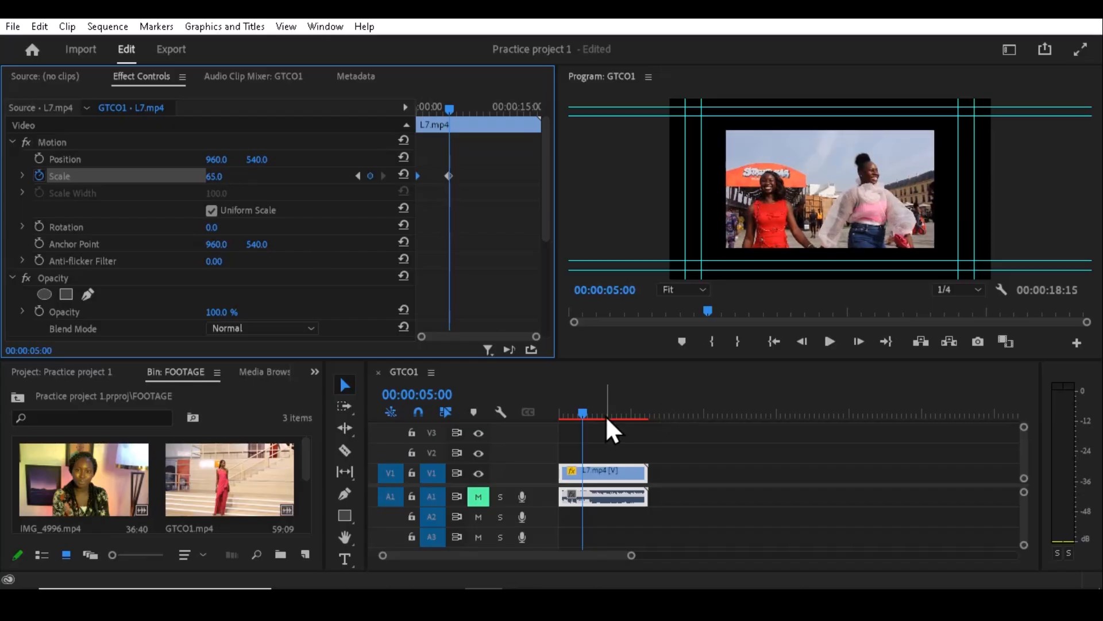
Play the sequence from the beginning to preview the zoom-out
drag(585, 413, 399, 471)
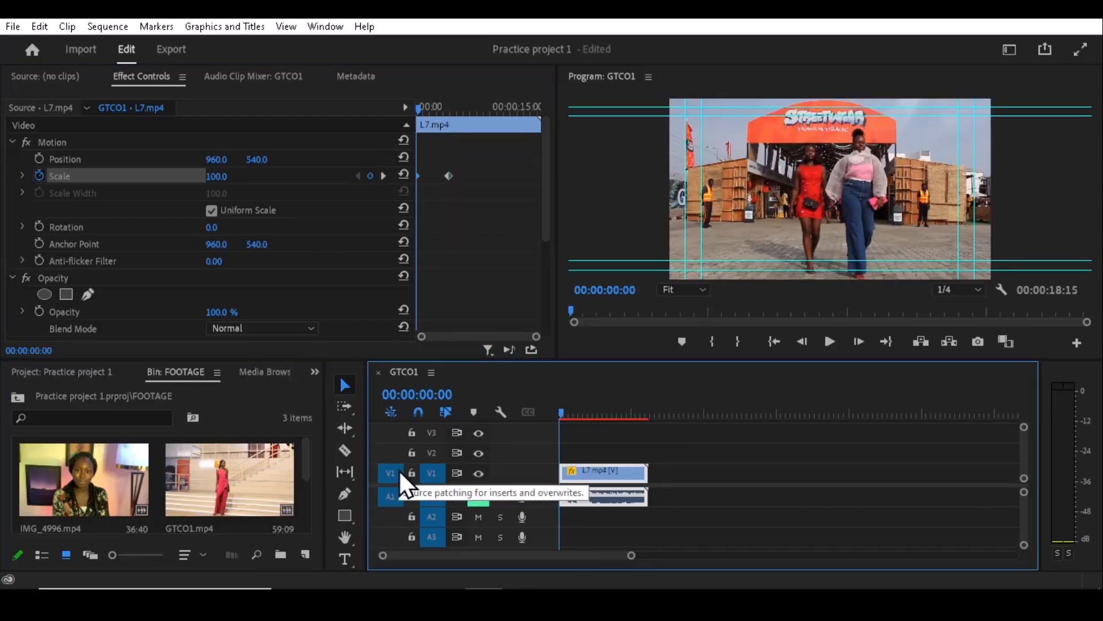
key(space)
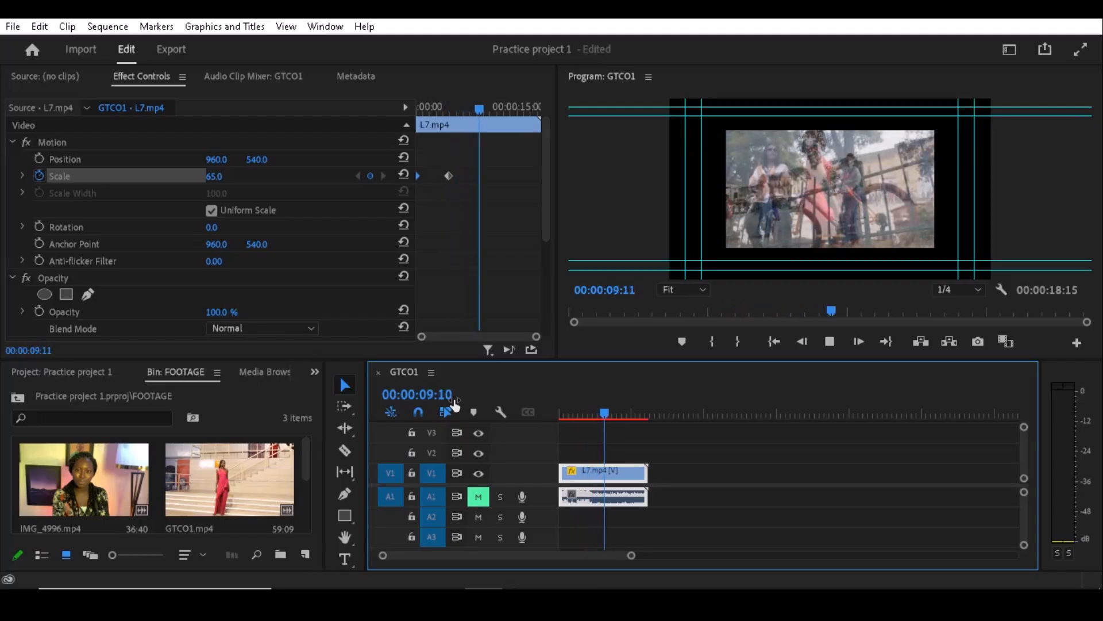
key(space)
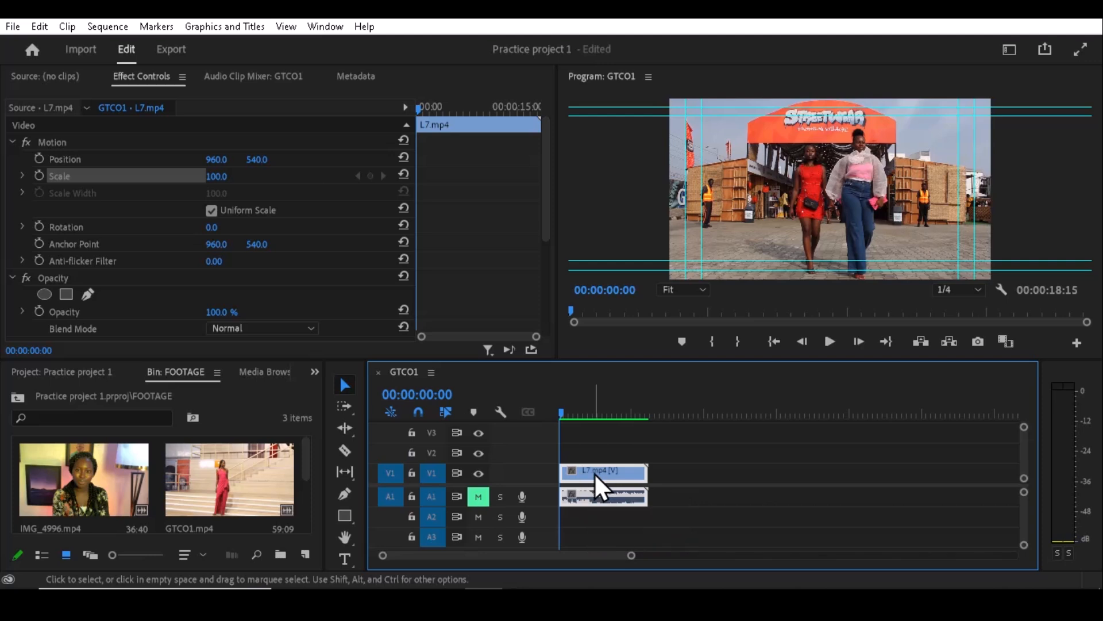
Keyframe the clip's horizontal Position from -959 at 00:00:00:00 to 958 at 00:00:07:21
click(38, 159)
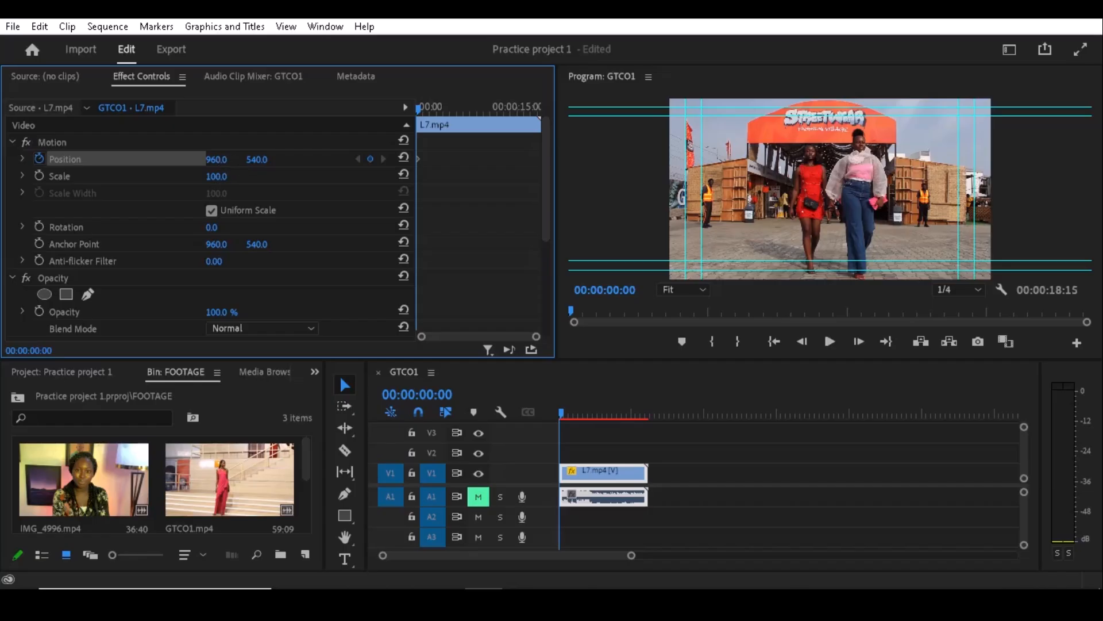
drag(228, 164, 0, 163)
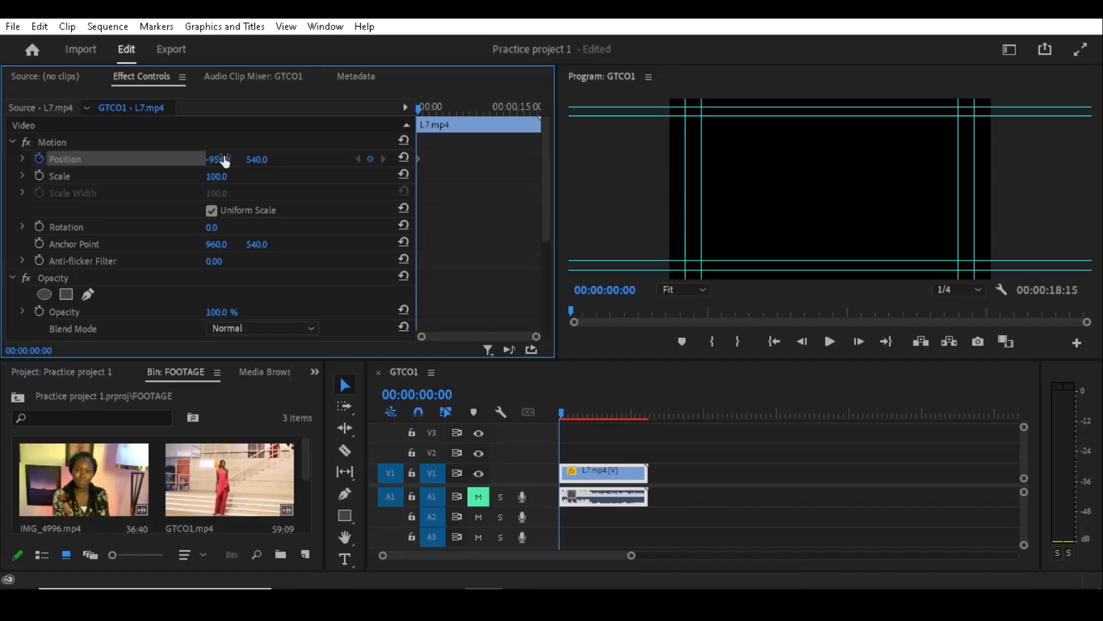
click(579, 414)
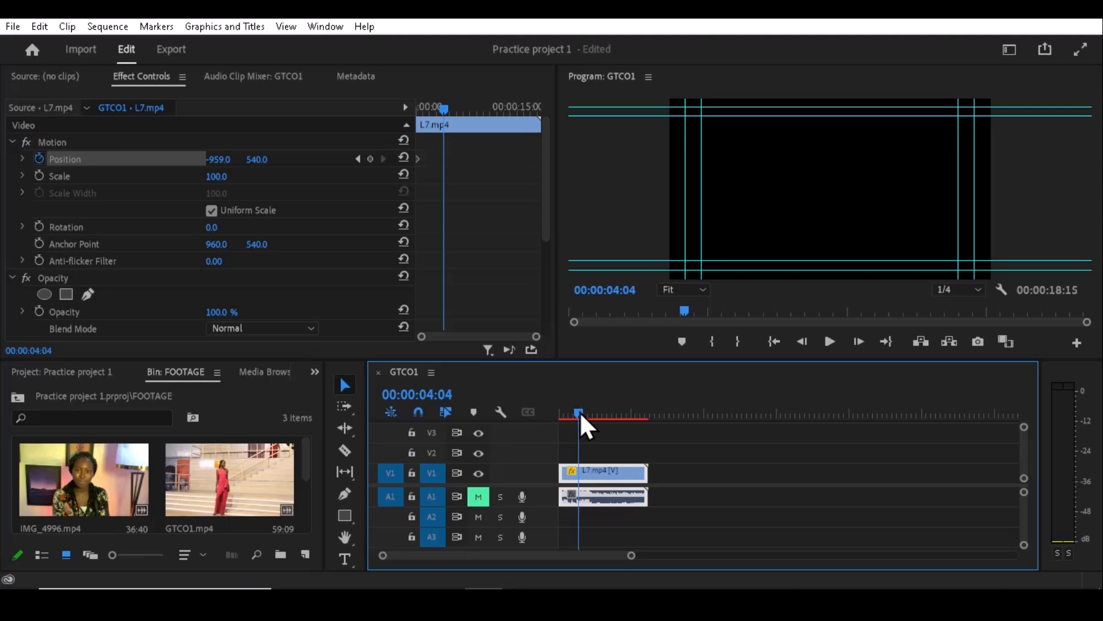
drag(581, 412, 598, 412)
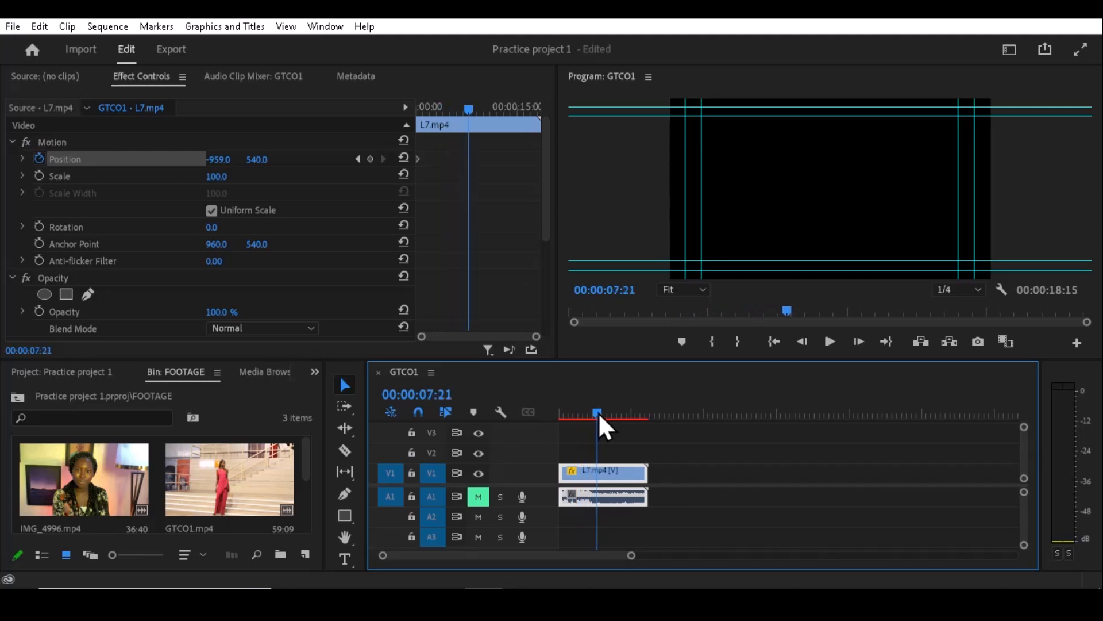
drag(216, 165, 1102, 165)
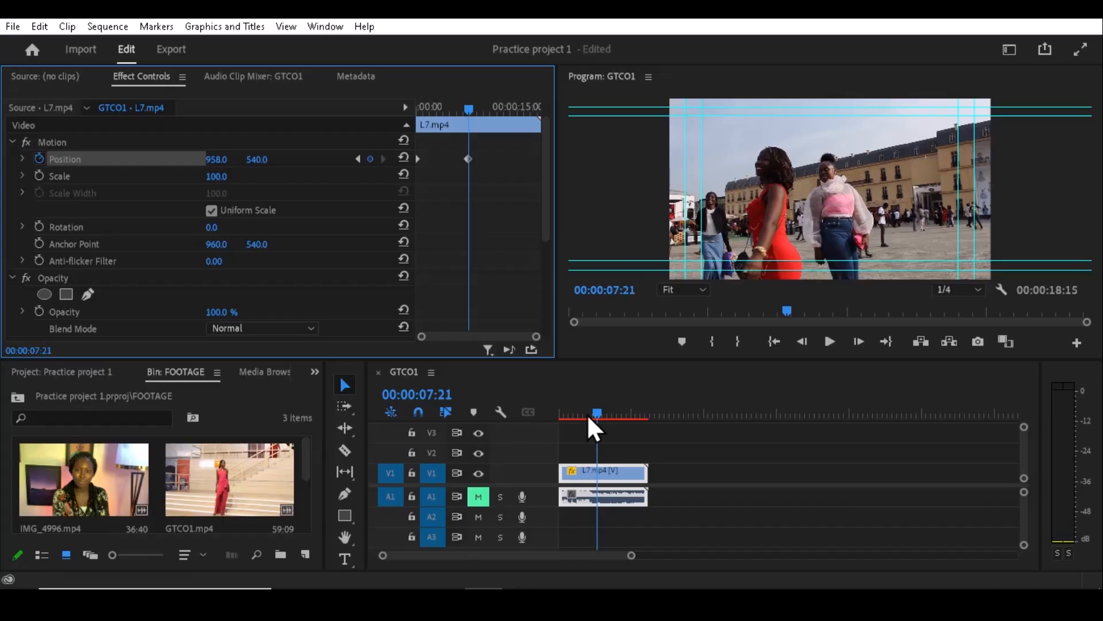
Play the sequence from the beginning to preview the horizontal slide-in
click(461, 431)
key(Home)
key(space)
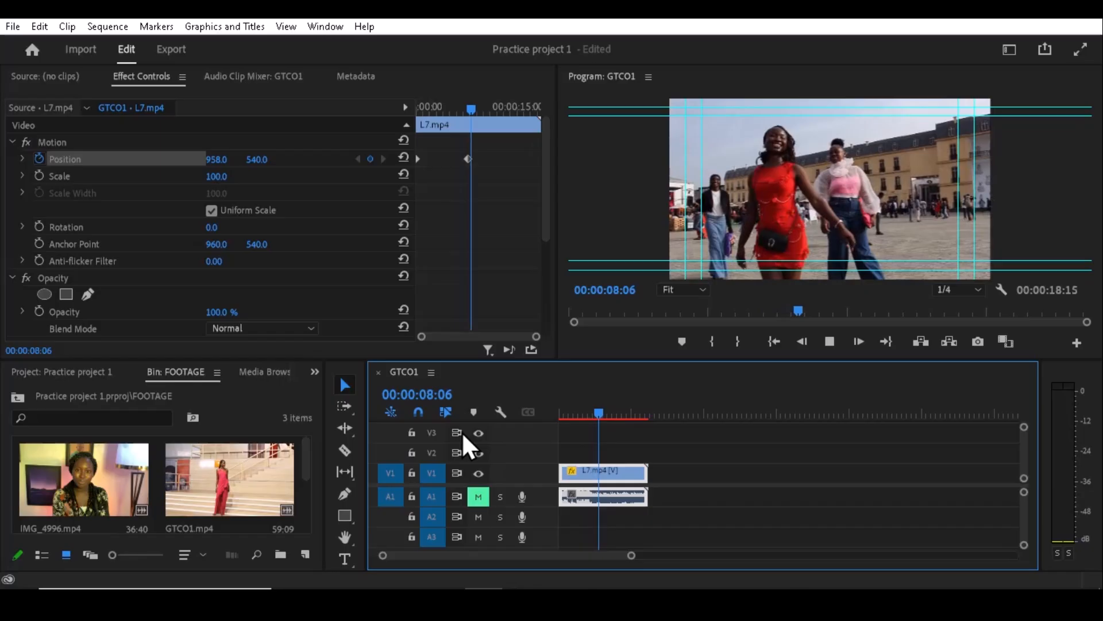
key(space)
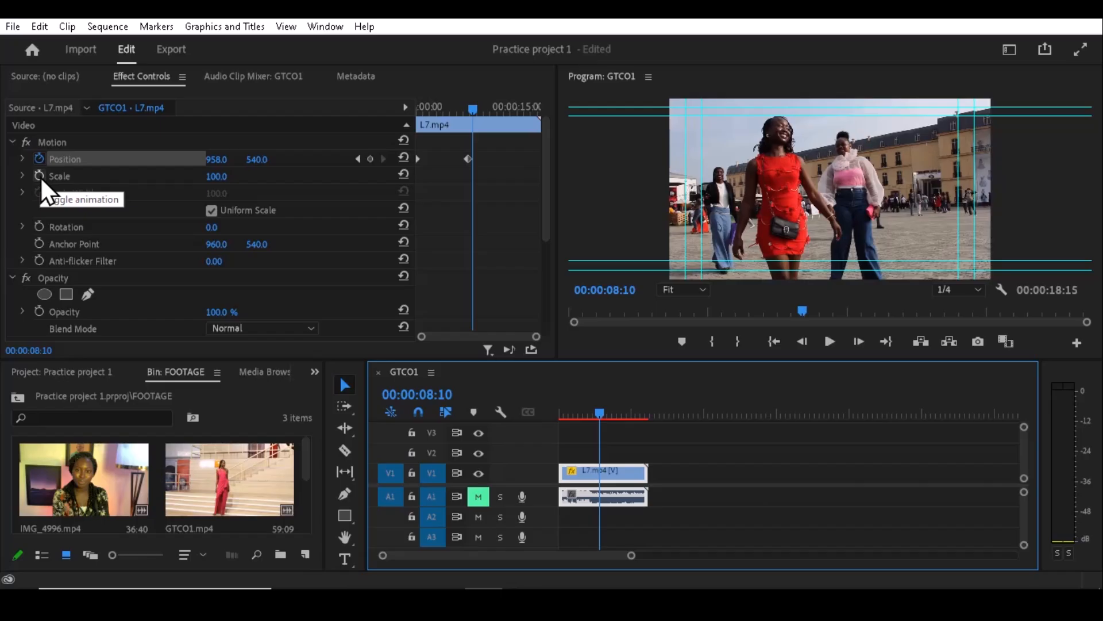
Undo the Position animation and return the playhead to 00:00:00:00
key(ctrl+z)
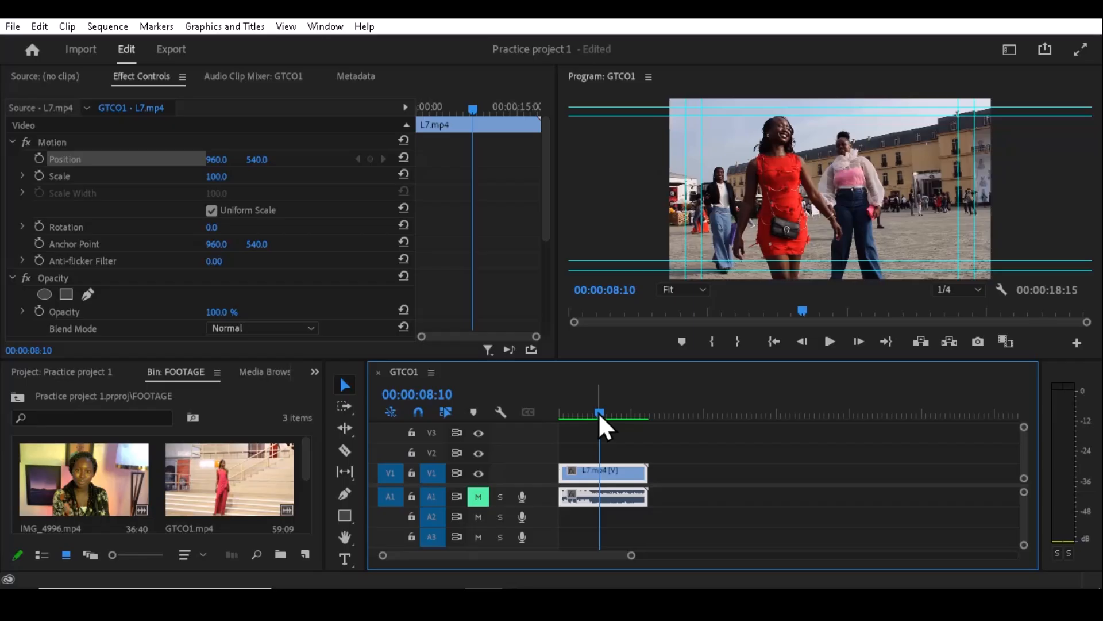
drag(600, 412, 544, 420)
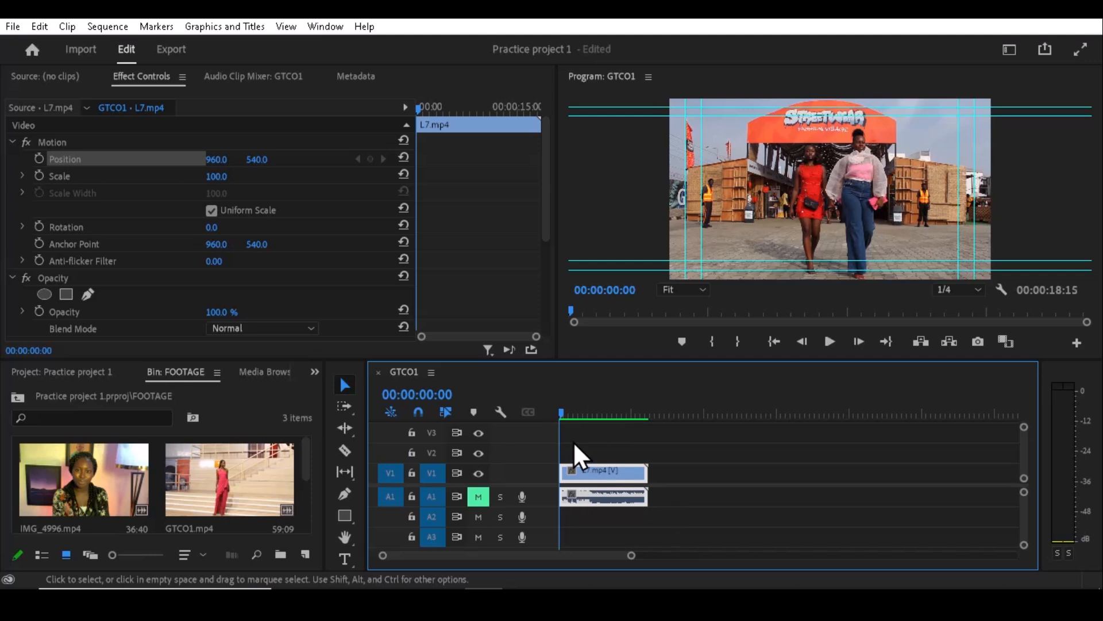
drag(561, 412, 554, 415)
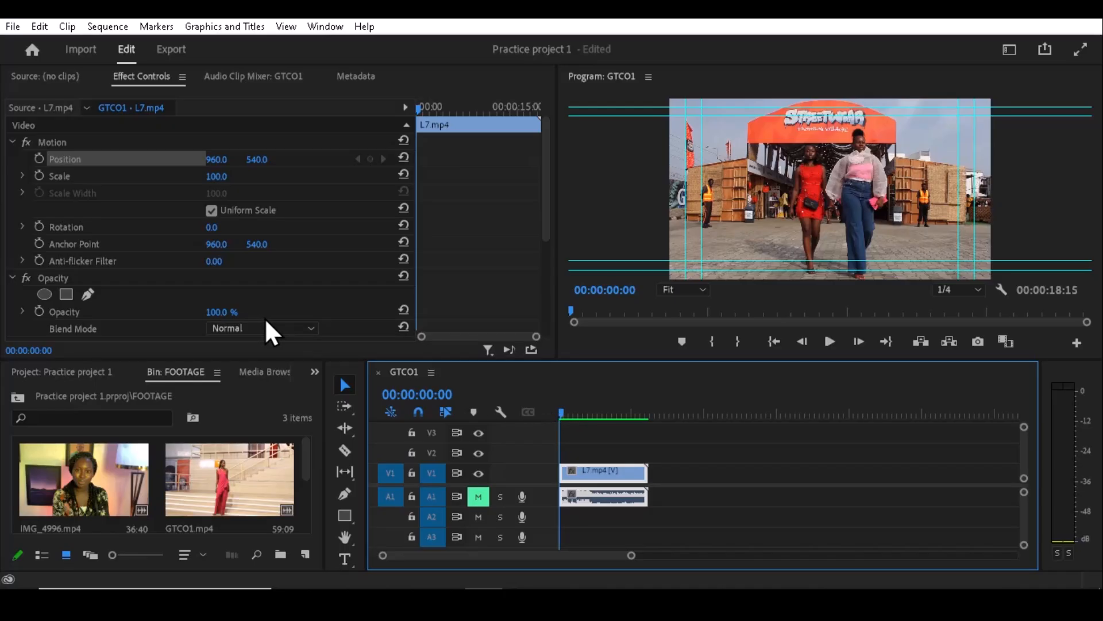
Turn on Opacity keyframing for the clip at 00:00:00:00 and set the opacity to 0%
drag(544, 198, 543, 223)
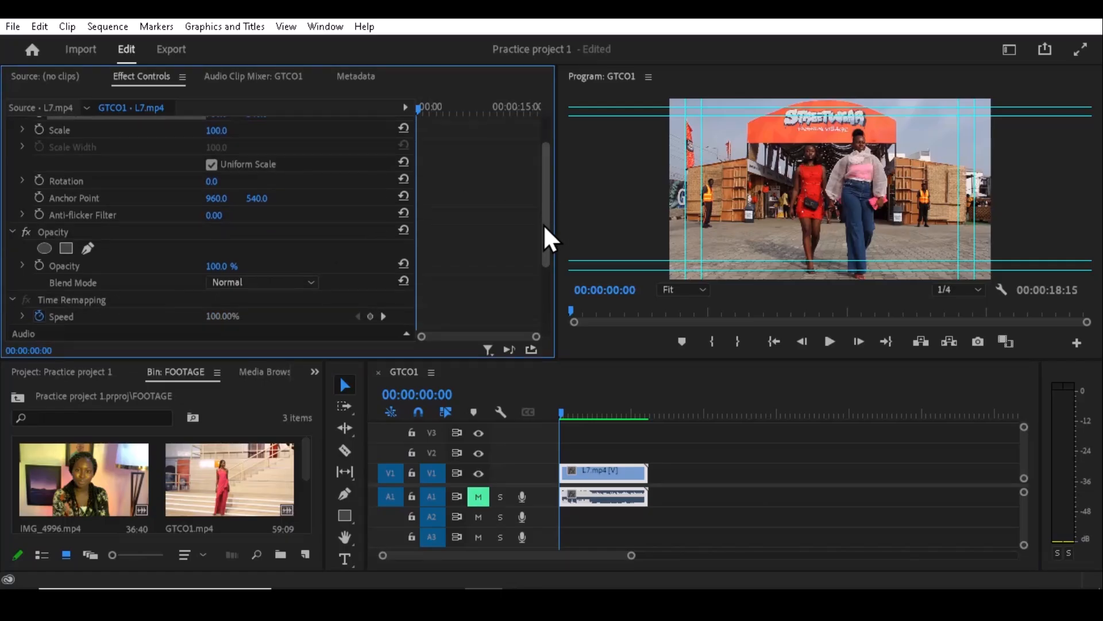
click(39, 264)
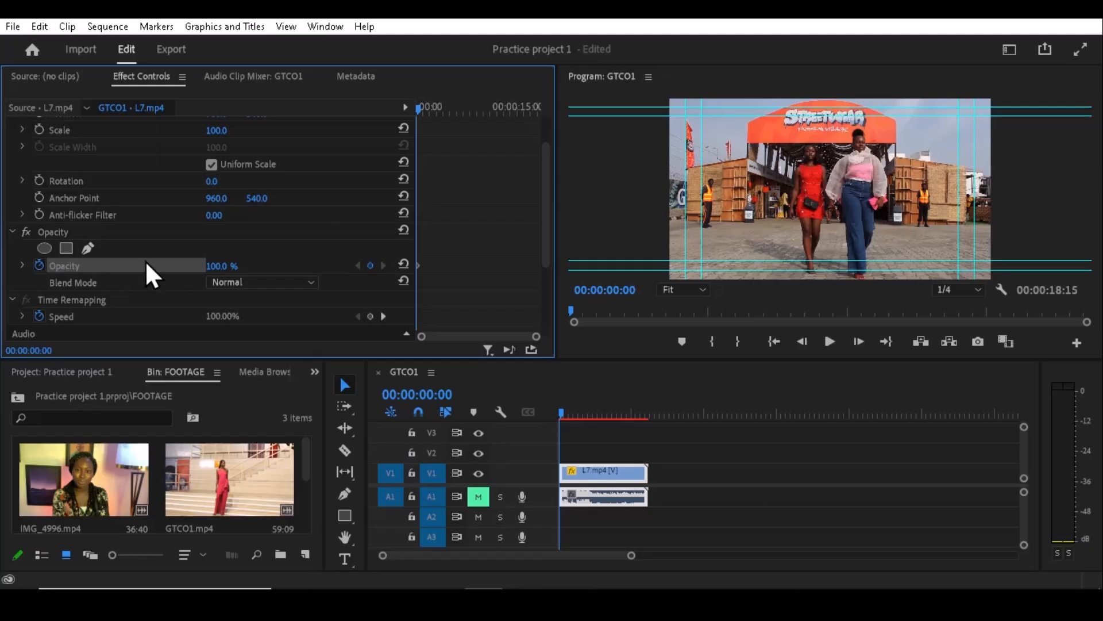
click(218, 265)
text(37)
key(Return)
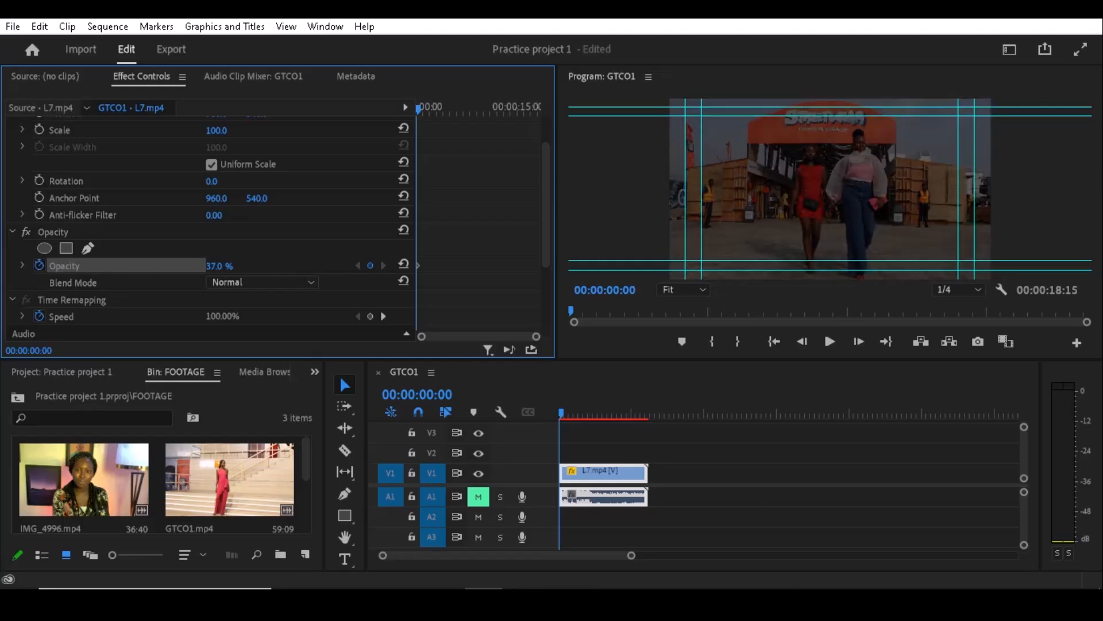
drag(228, 267, 197, 267)
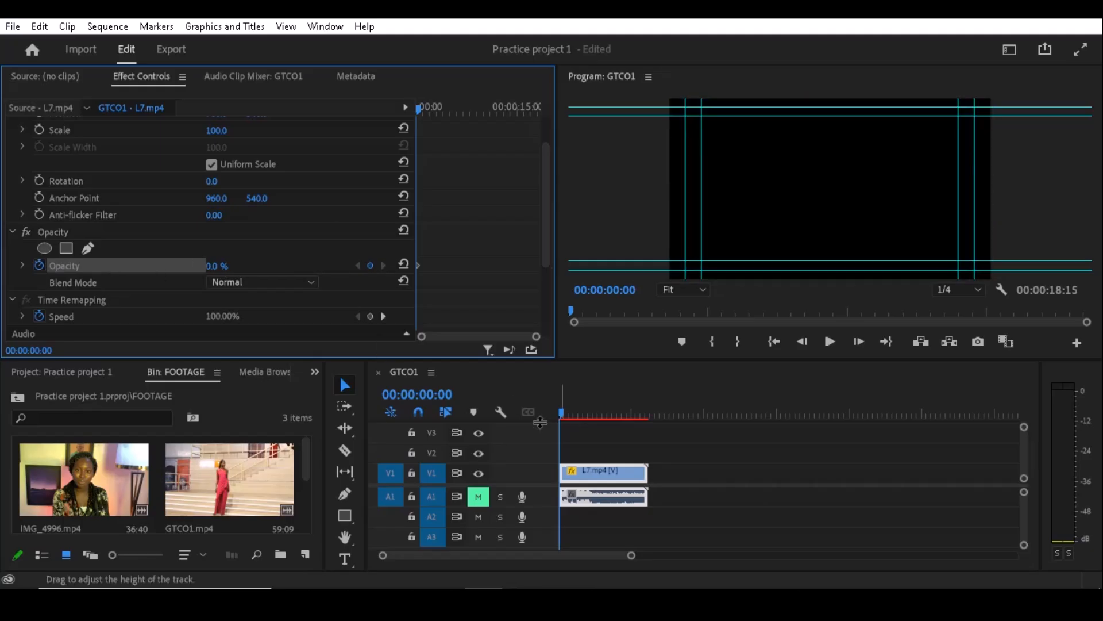
Add a 100% Opacity keyframe at 00:00:07:17 and play the fade-in from the beginning
drag(564, 412, 598, 416)
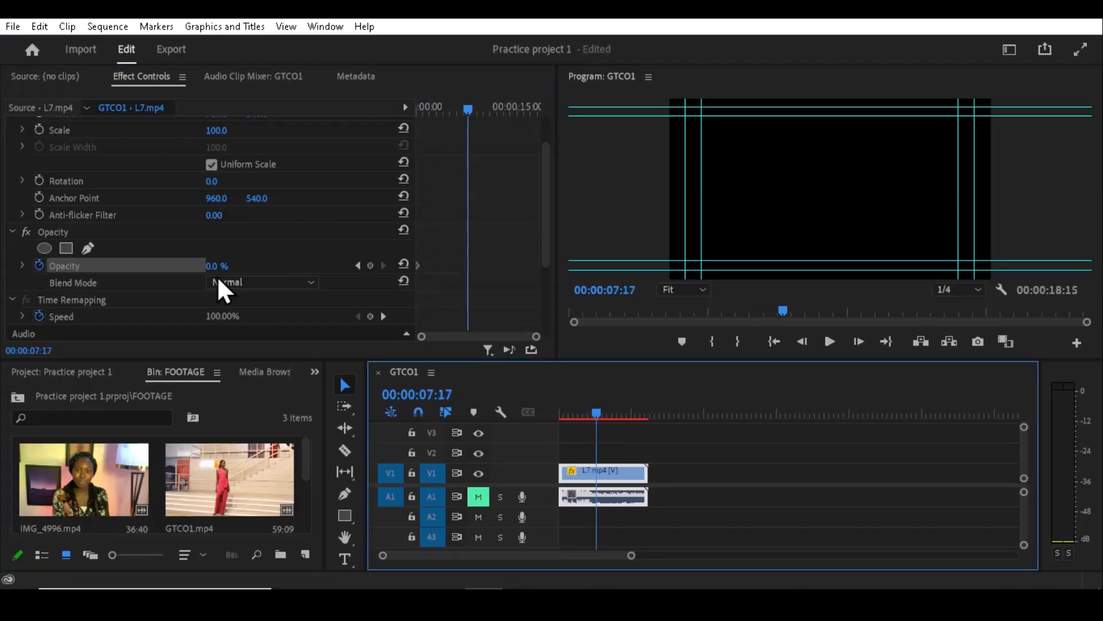
drag(217, 266, 301, 266)
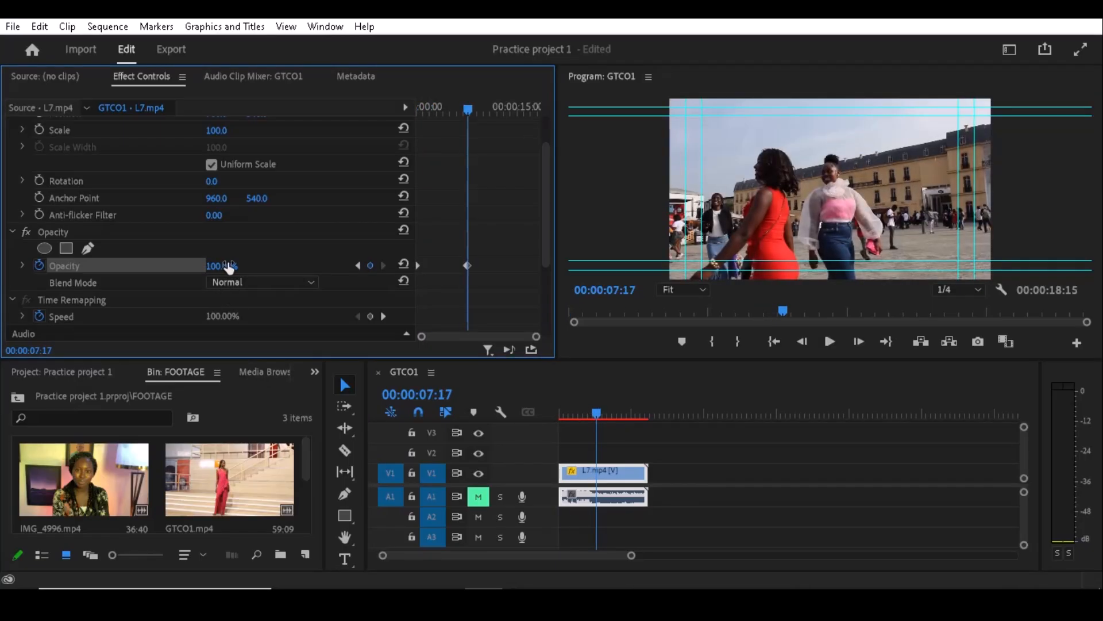
drag(592, 411, 487, 419)
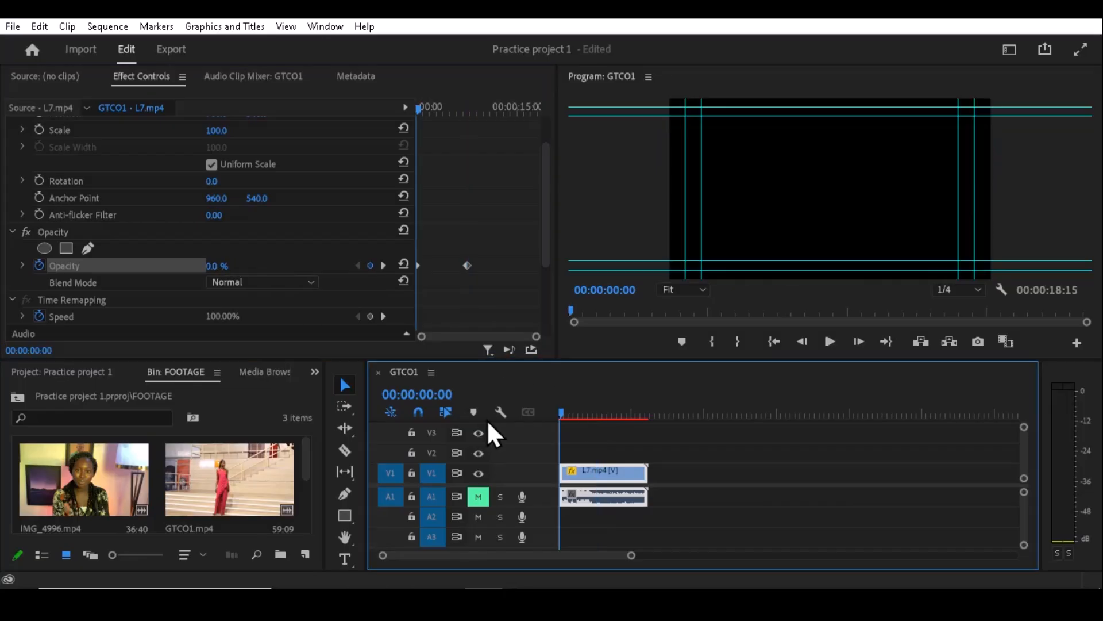
key(space)
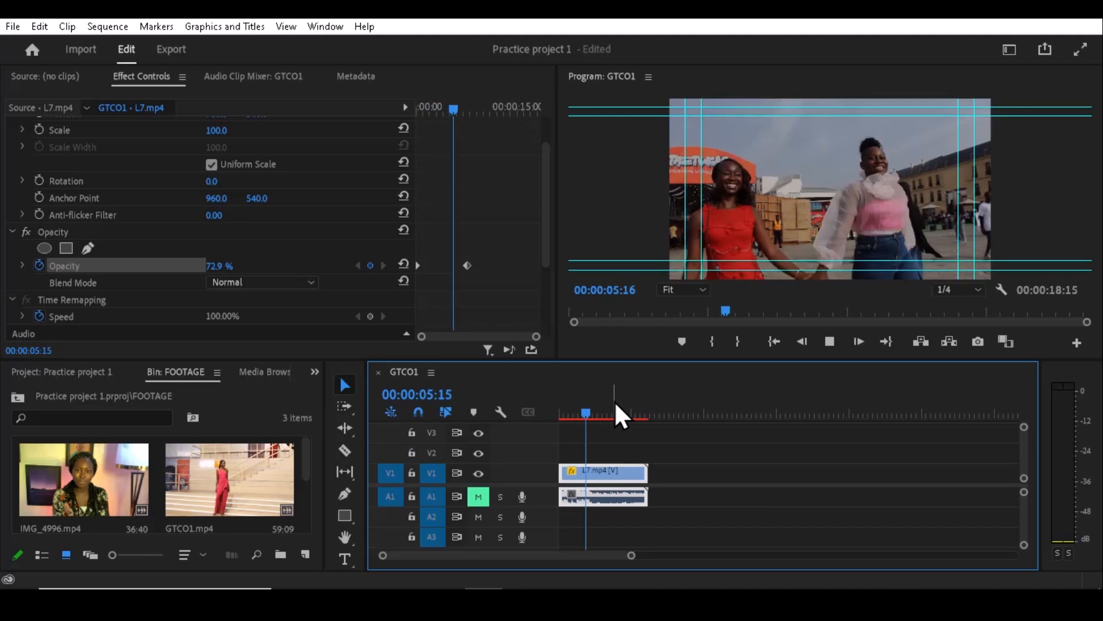
key(space)
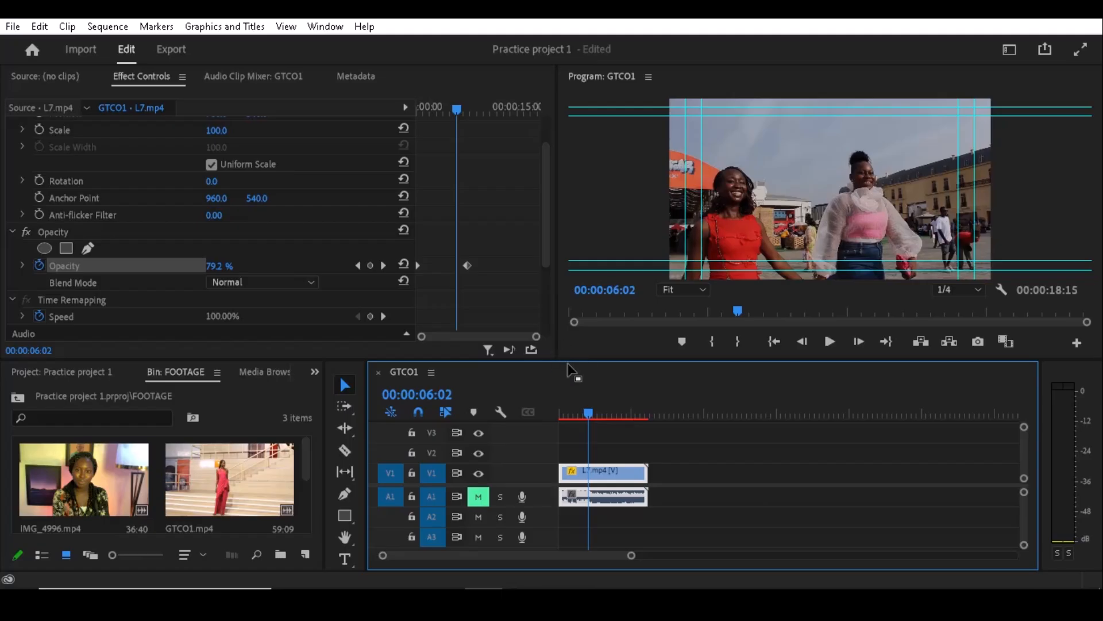
Apply Ease Out interpolation to the second Opacity keyframe at 00:00:07:17
click(468, 264)
right_click(468, 265)
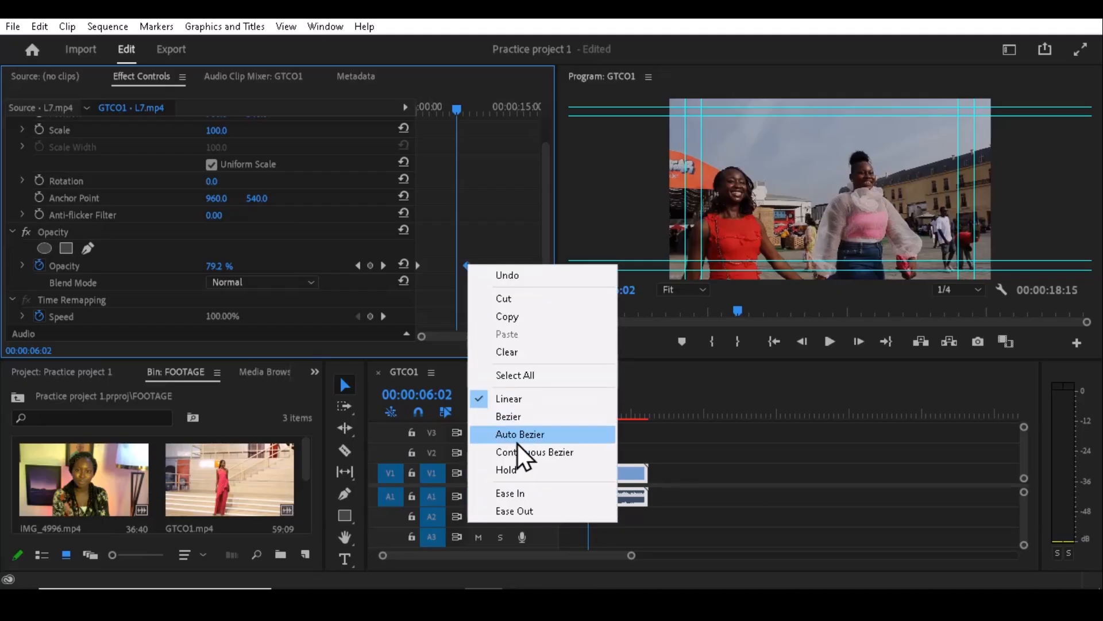
click(509, 508)
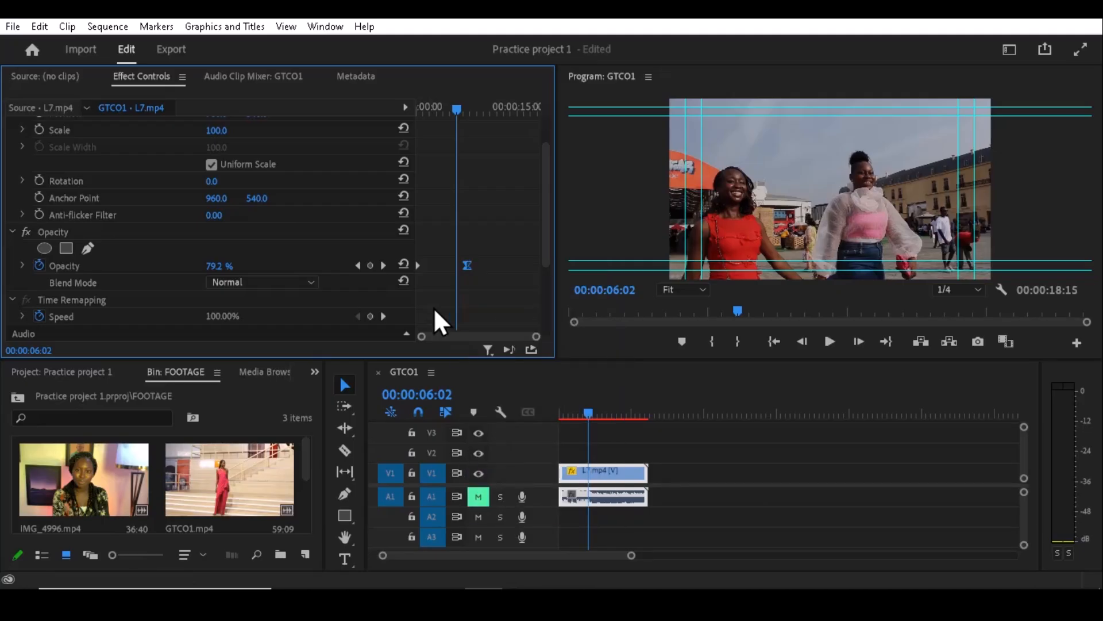
Apply eased interpolation to the first Opacity keyframe at 00:00:00:00 and play the fade-in from the beginning
right_click(418, 266)
click(484, 492)
drag(586, 413, 510, 429)
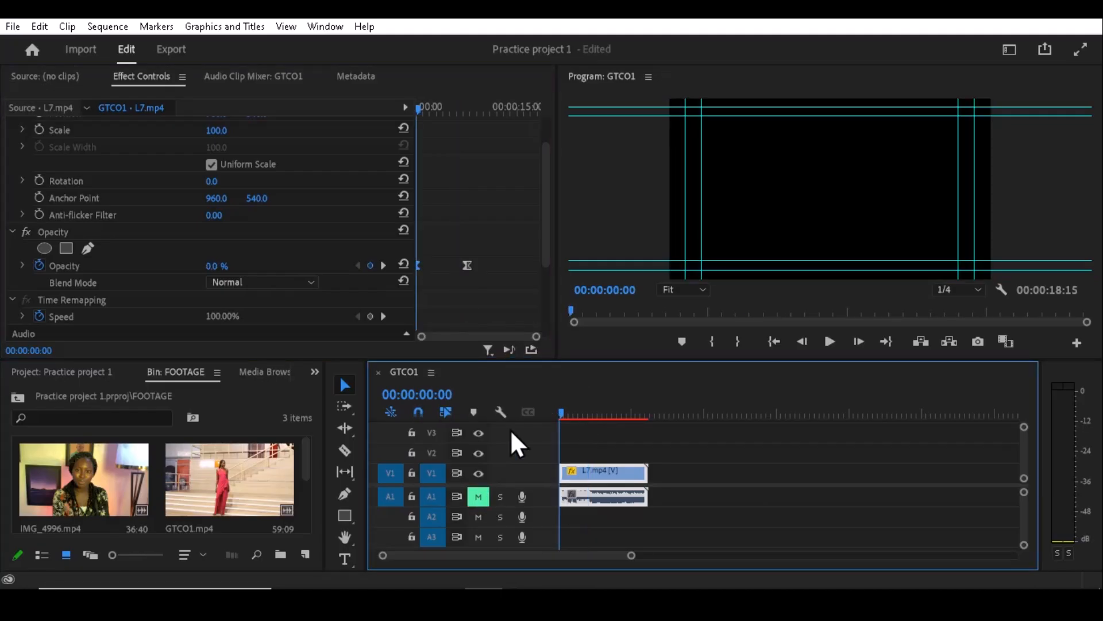
key(space)
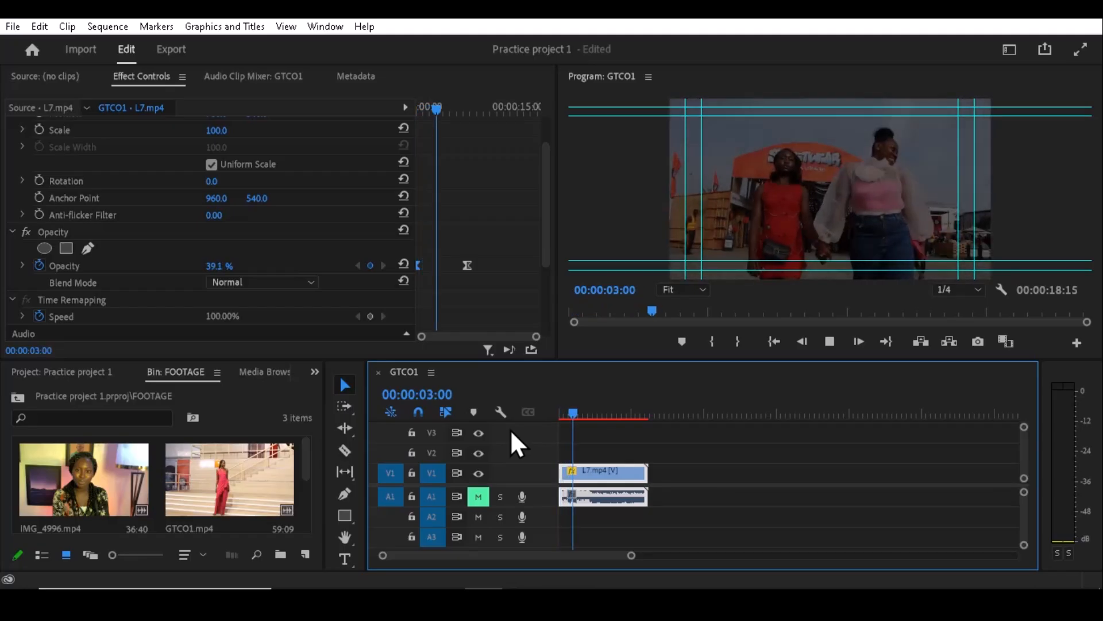
key(space)
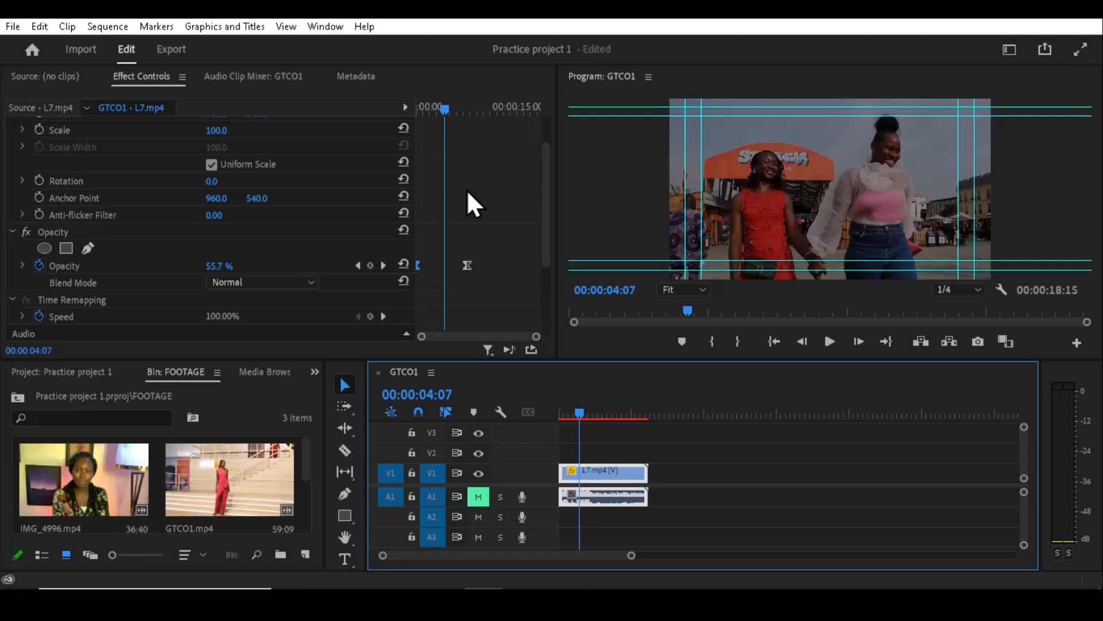
Lengthen the fade-in by moving the second Opacity keyframe to about 16 seconds, and preview the slower fade
drag(467, 265, 524, 261)
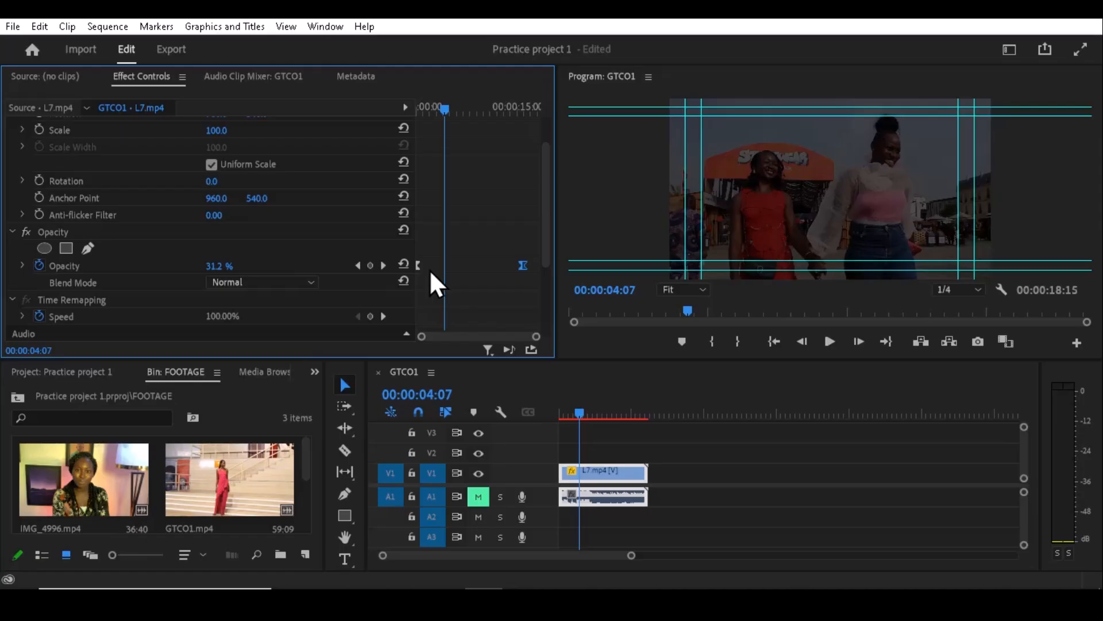
key(space)
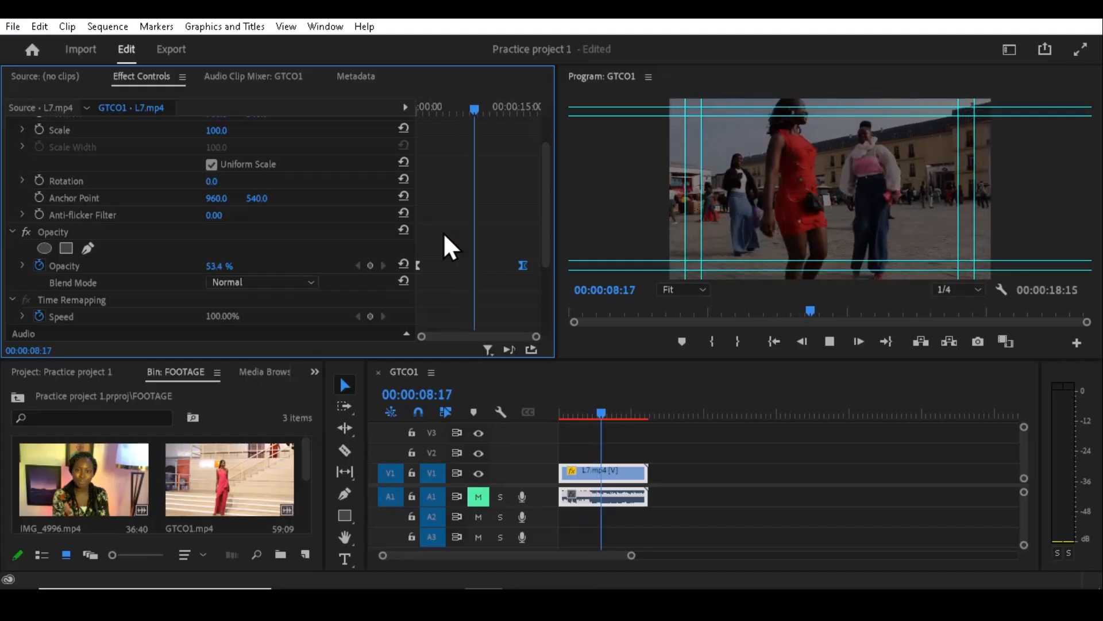
key(space)
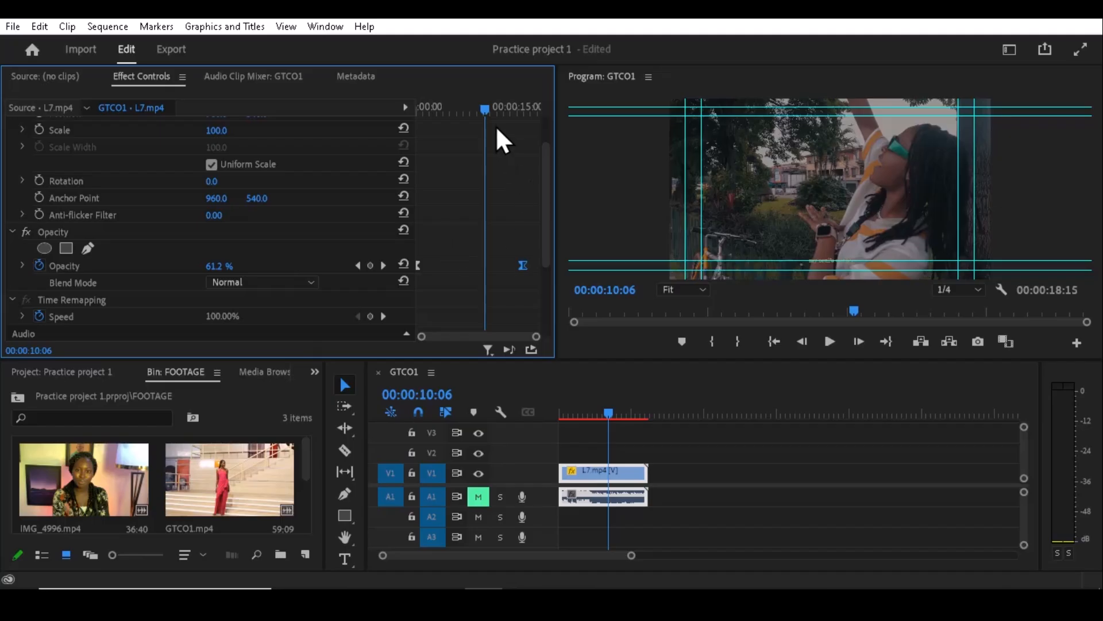
drag(485, 112, 440, 135)
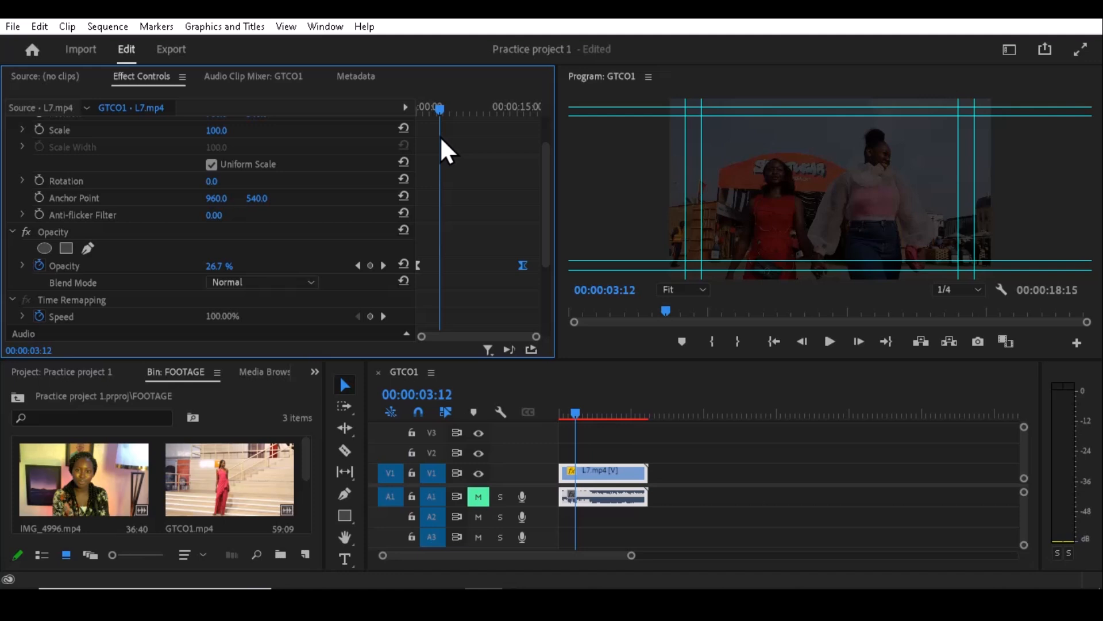